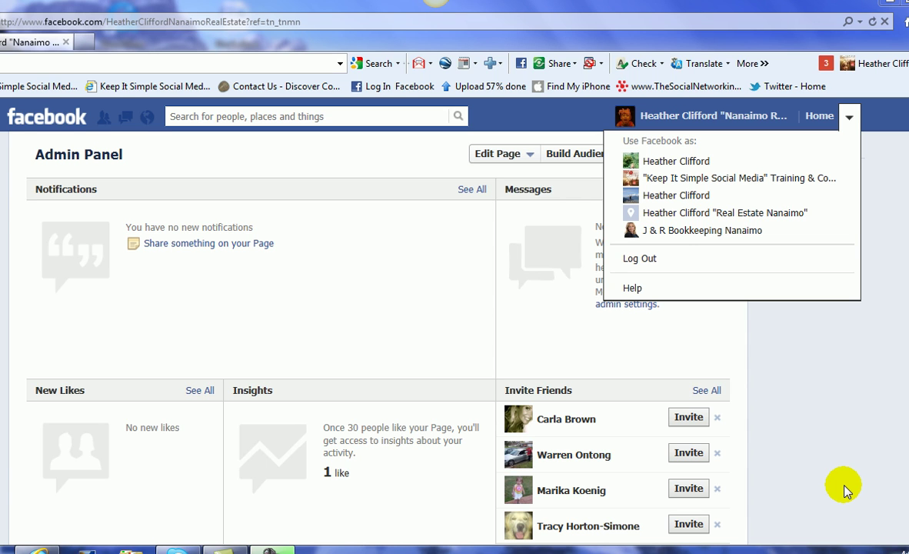
# Step: Switch to using Facebook as the J & R Bookkeeping Nanaimo page and load its Admin Panel
pyautogui.click(709, 232)
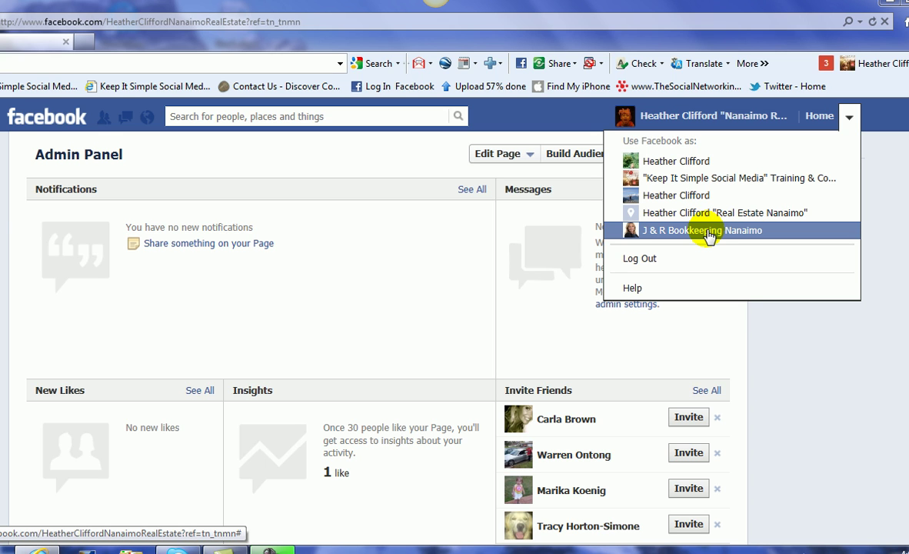
pyautogui.click(690, 230)
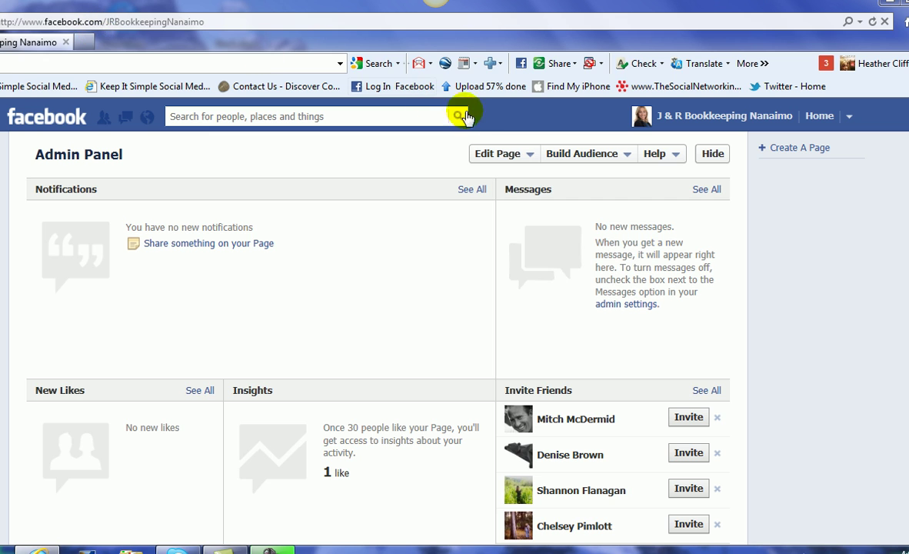
# Step: Show the bookkeeping page's basic information via Edit Page > Update Info, including its current username
pyautogui.click(524, 157)
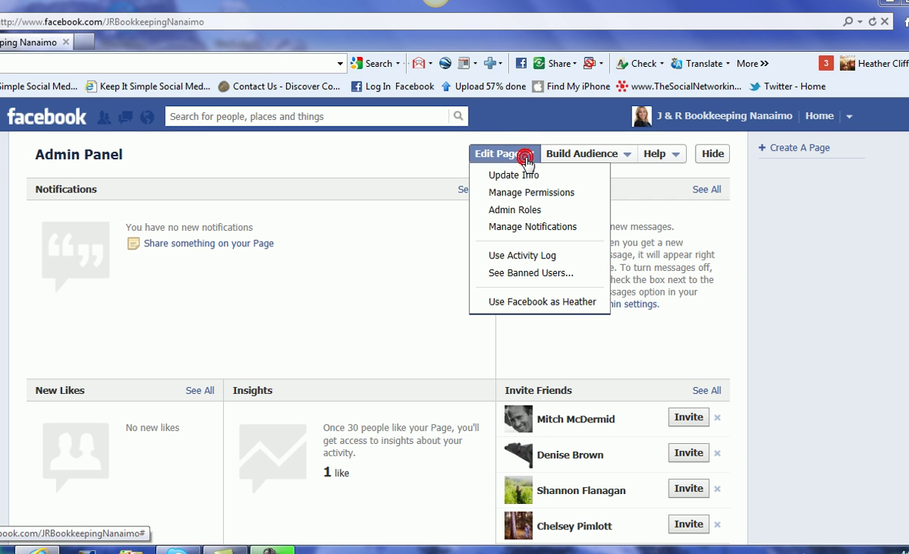
pyautogui.click(503, 178)
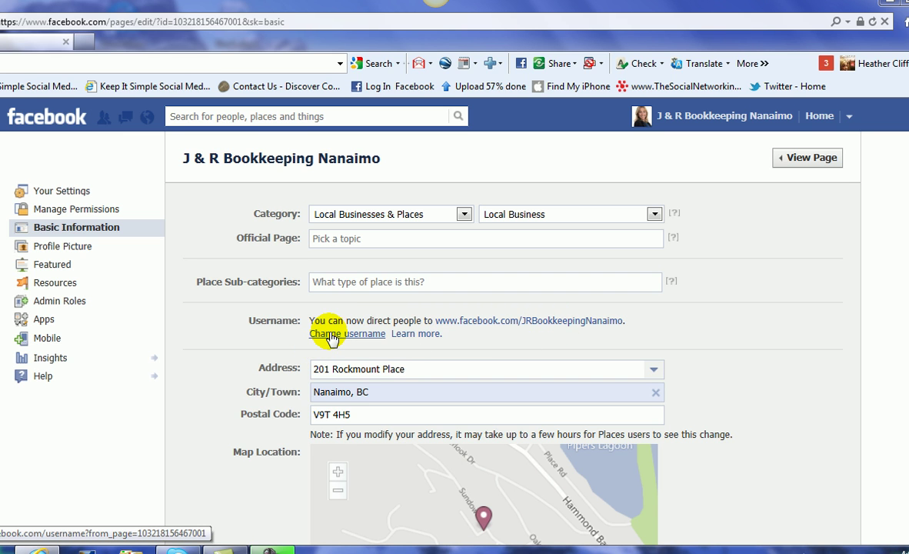
# Step: Attempt Change username as the personal profile, reaching the notice that the page needs more fans
pyautogui.click(330, 336)
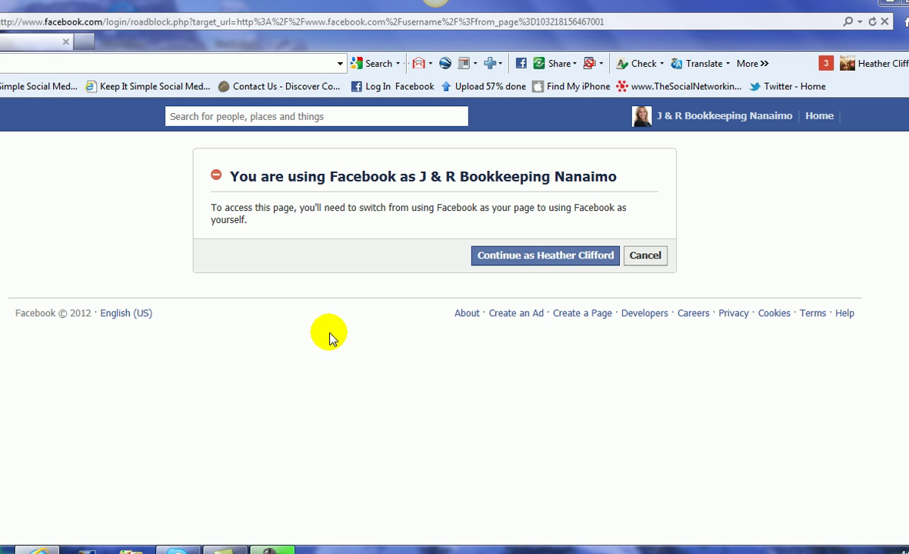
pyautogui.click(535, 260)
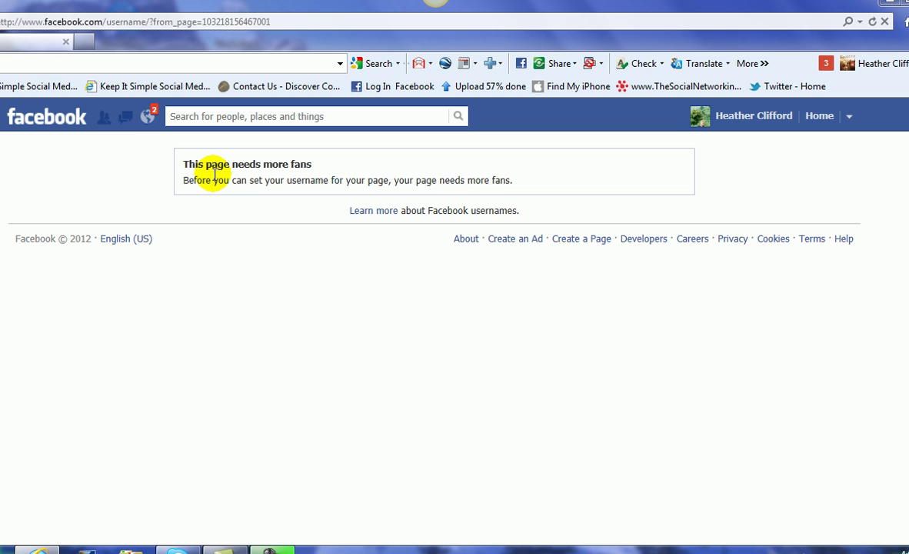
# Step: Act as the Keep It Simple Social Media page and scroll to its keepitsimplesocialmedia timeline address
pyautogui.click(847, 123)
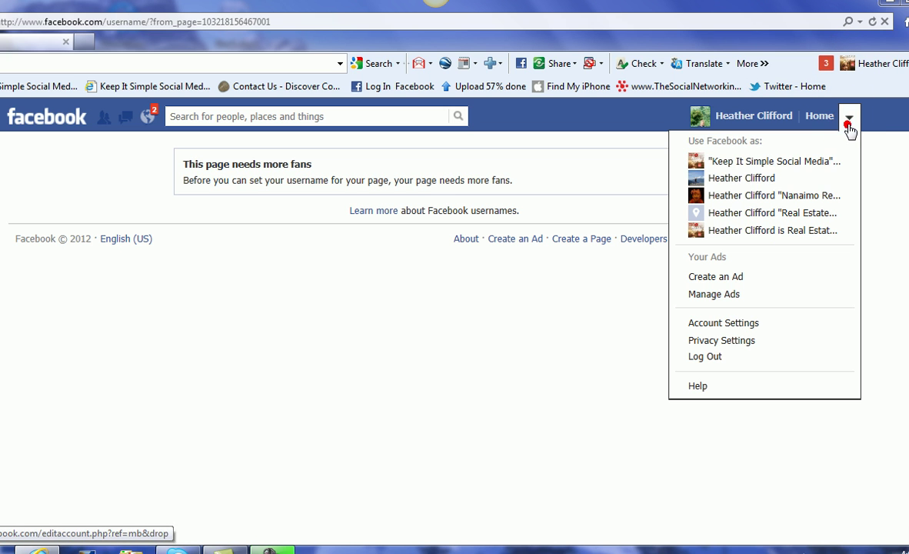
pyautogui.click(779, 163)
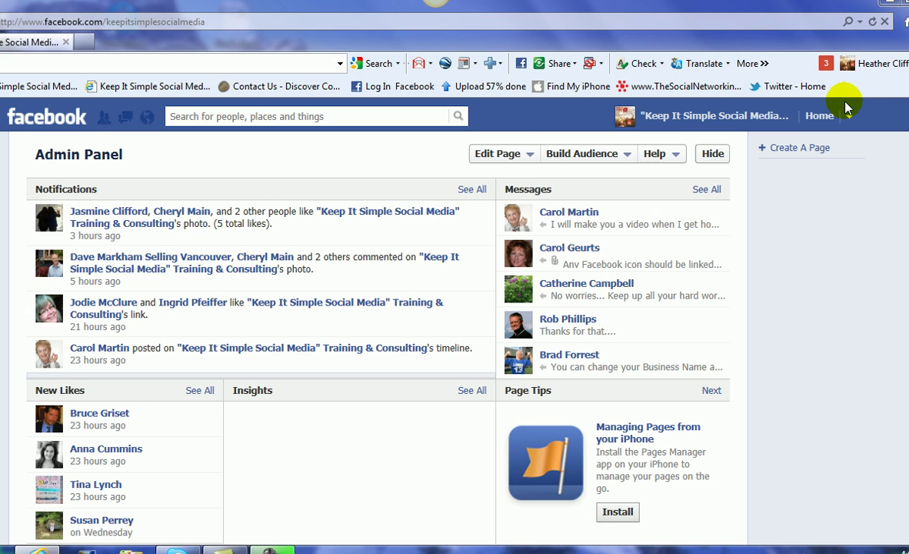
pyautogui.scroll(-8, 377, 339)
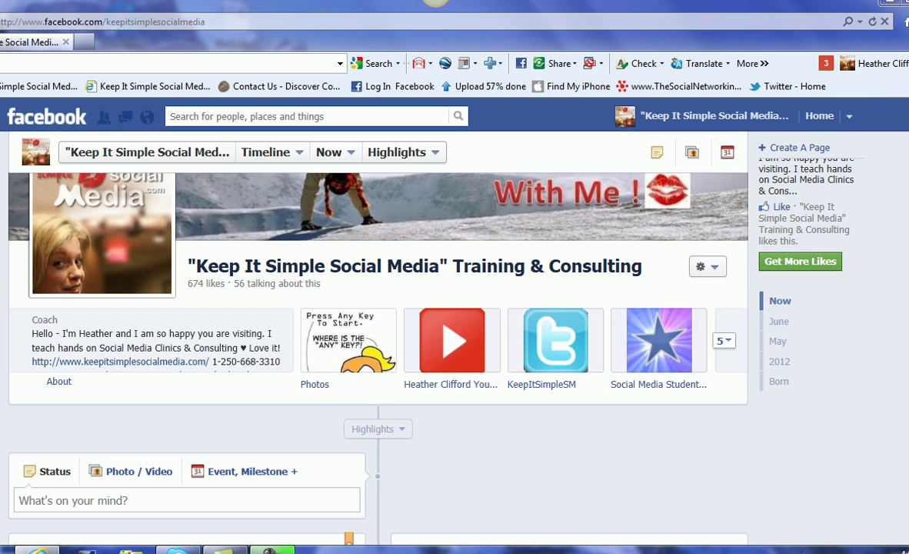